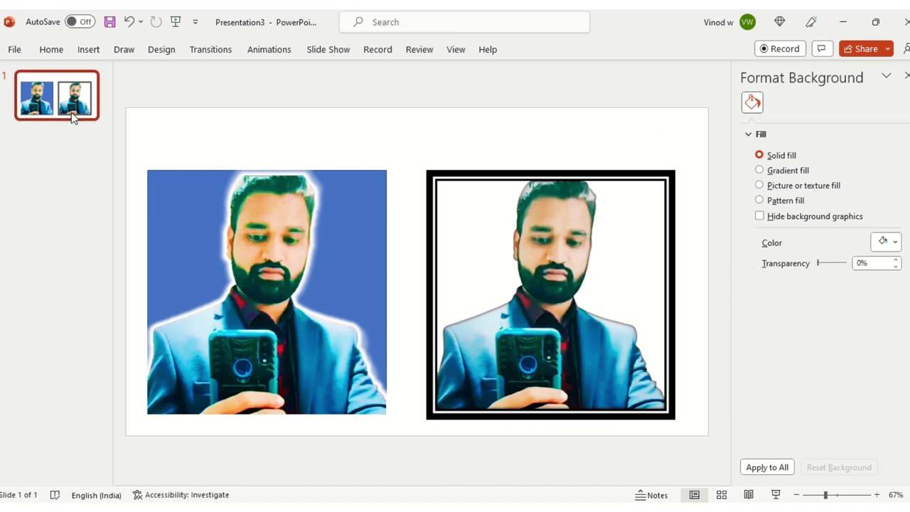
- Paste an extra copy of the photo, move it, then delete it
key("ctrl+v")
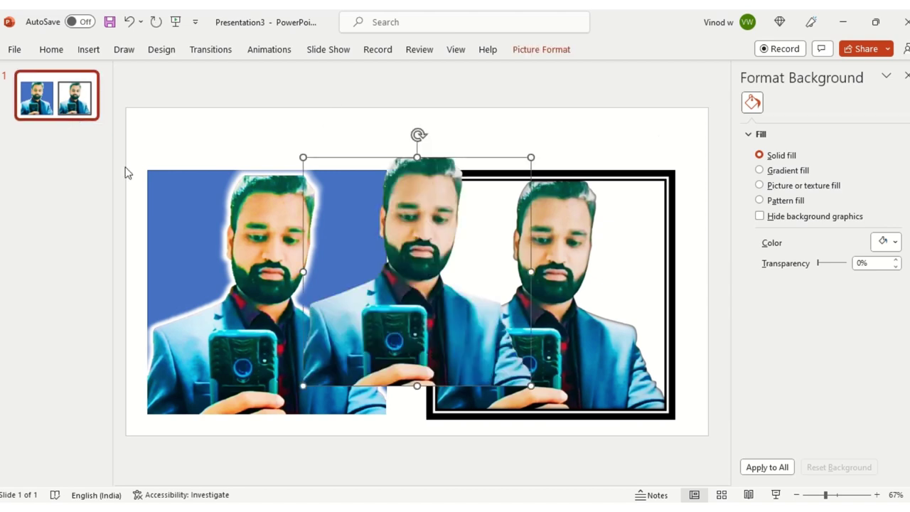
left_click_drag(420, 306, 372, 342)
key("Delete")
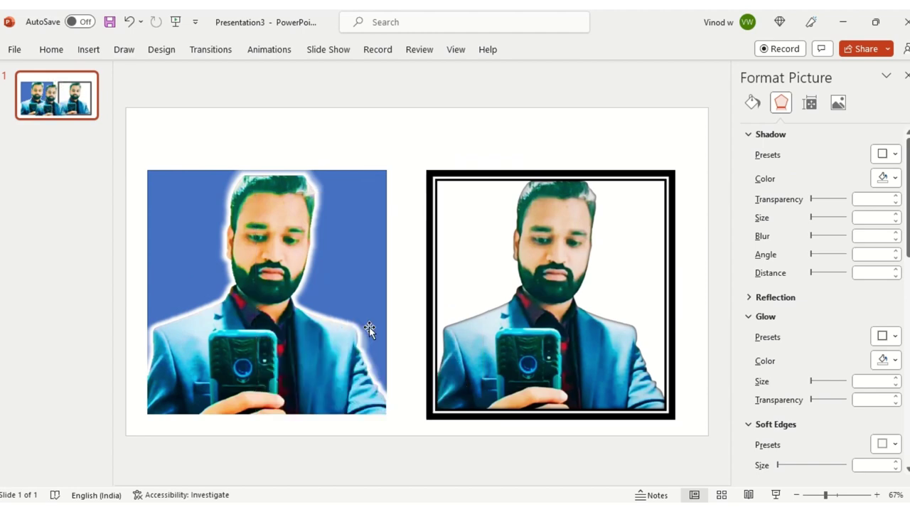
- Add a new slide after slide 1 and delete both its placeholders, checking against the example slide
right_click(80, 99)
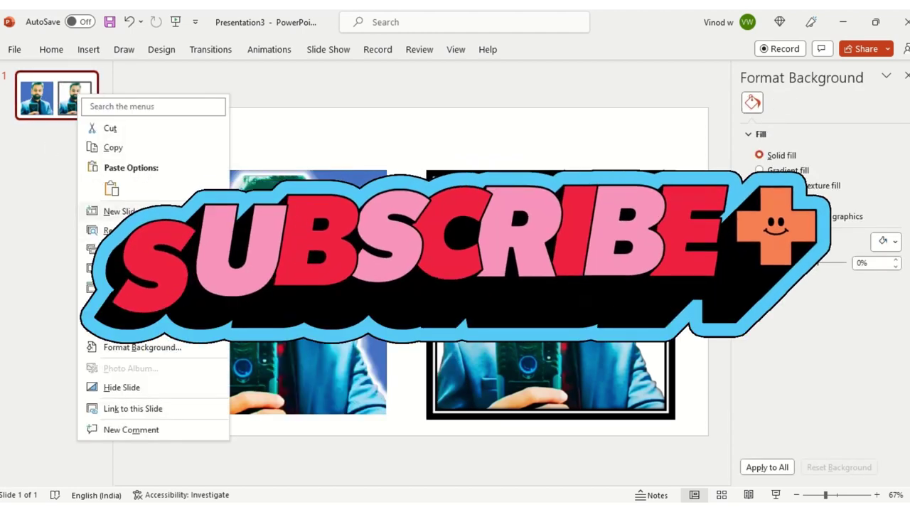
left_click(116, 211)
left_click_drag(151, 114, 676, 485)
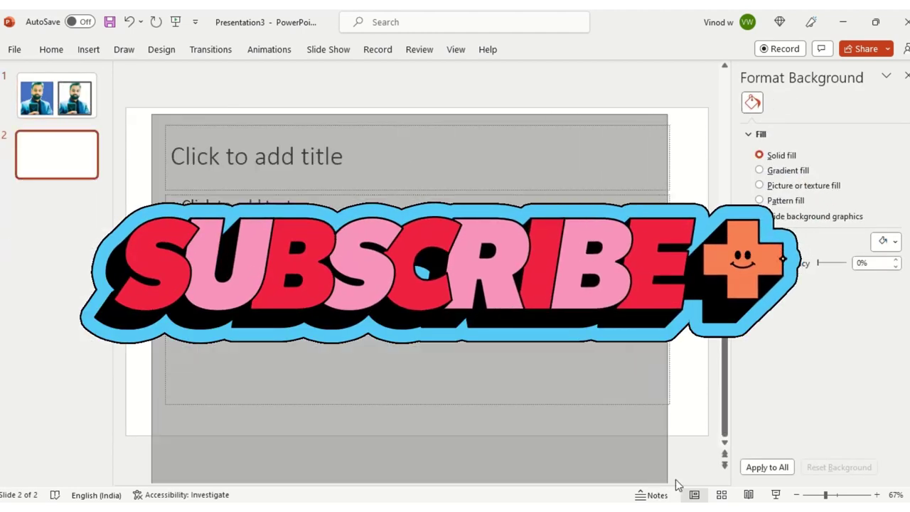
key("Delete")
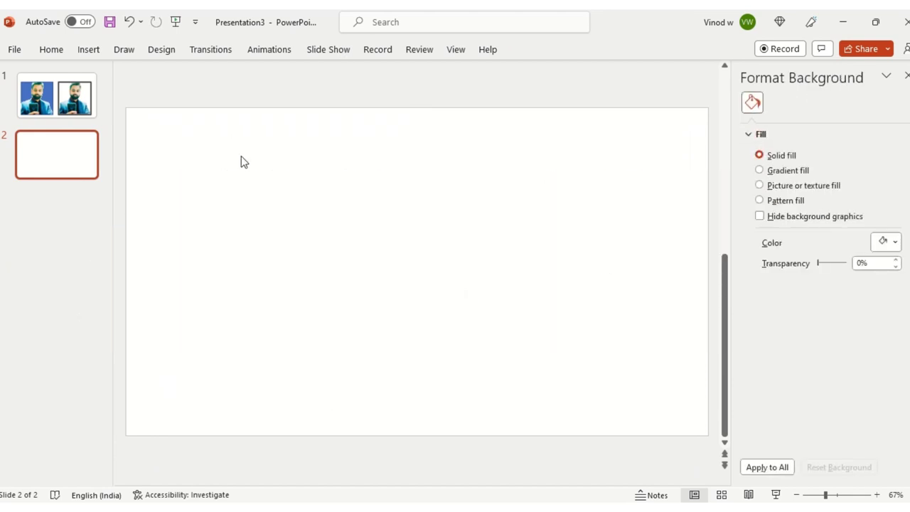
left_click(906, 76)
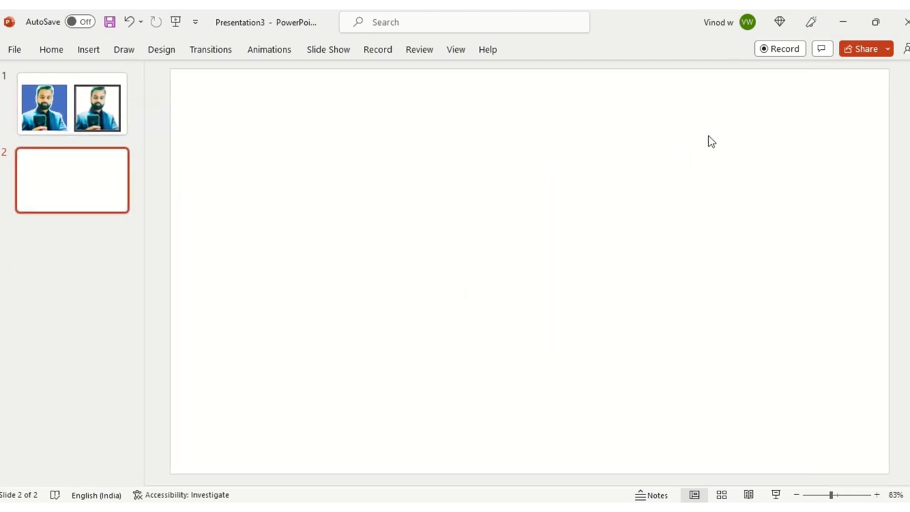
left_click(66, 116)
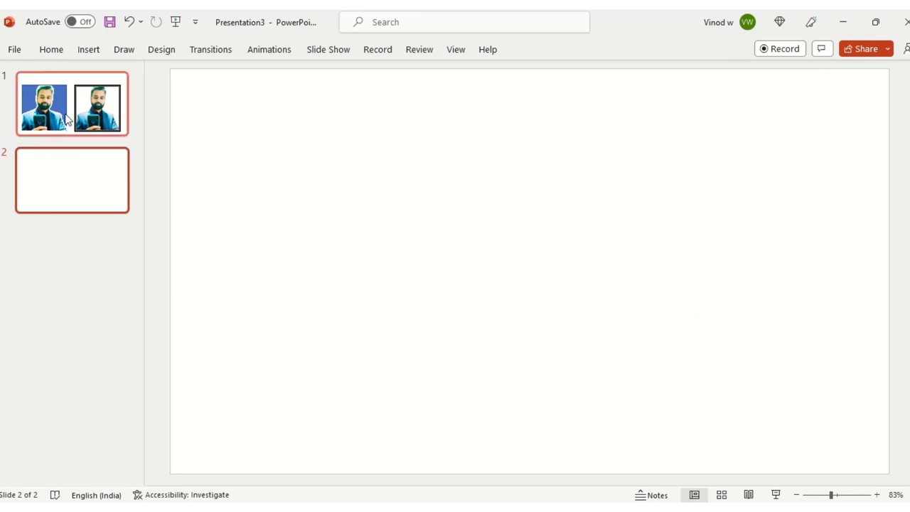
left_click(34, 181)
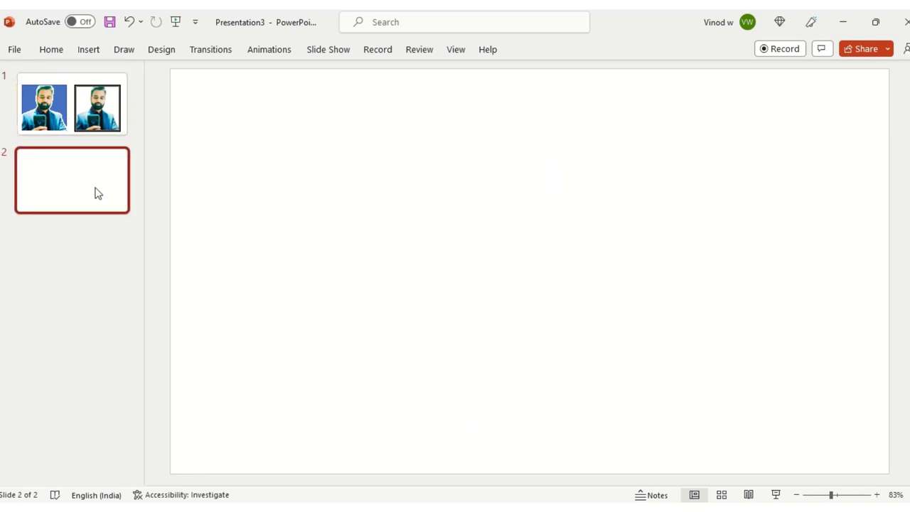
- Copy the 'discover talent presents' image from File Explorer and paste it onto slide 2
key("alt+Tab")
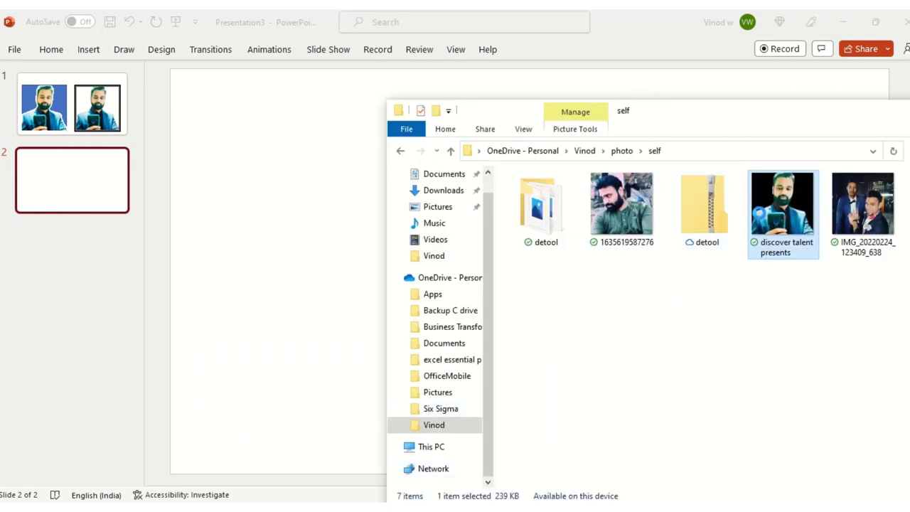
right_click(760, 213)
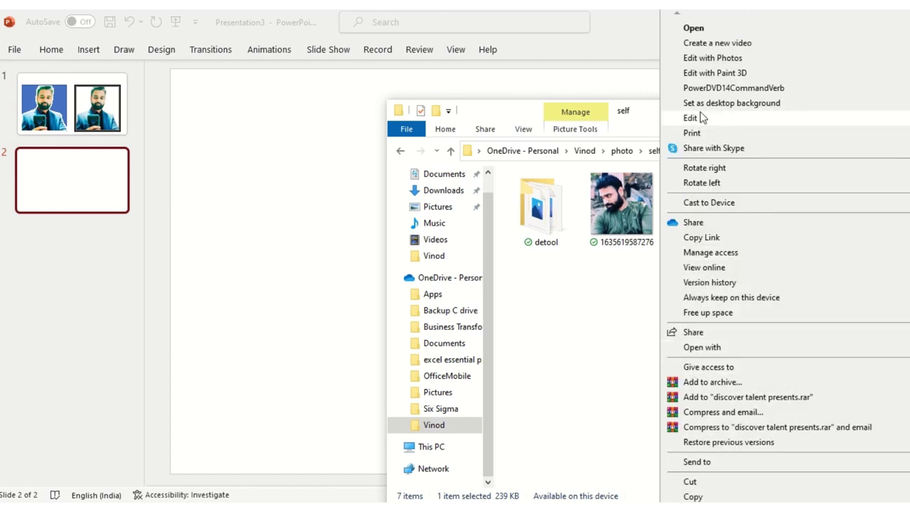
left_click(621, 309)
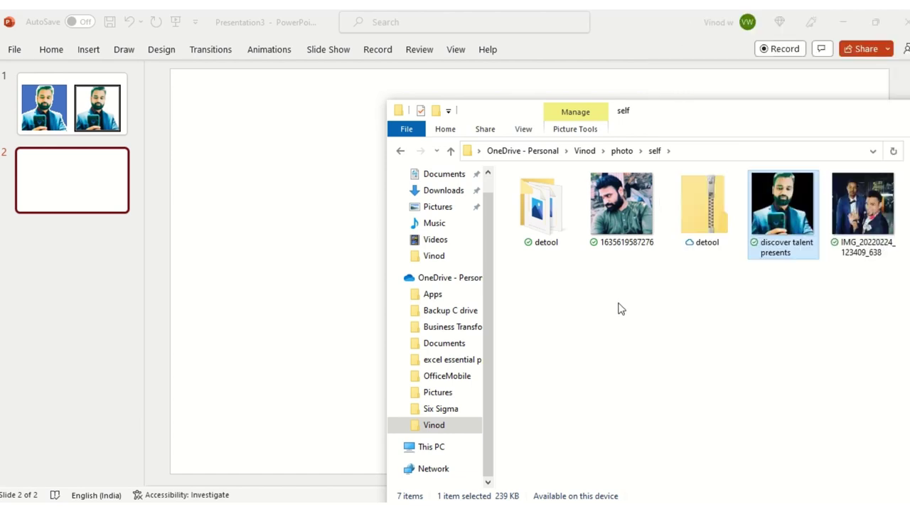
left_click(270, 278)
key("ctrl+v")
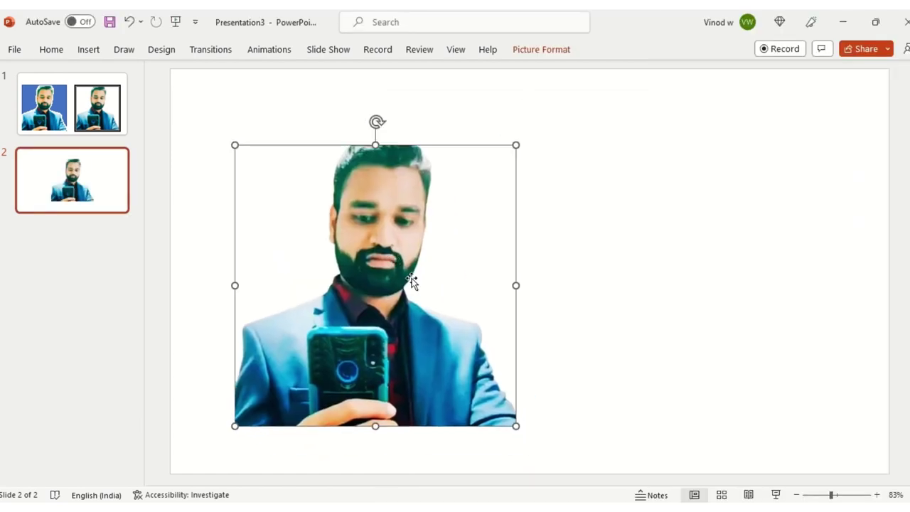
- Move the selfie toward the left of slide 2 and open its Format Picture pane
left_click_drag(411, 279, 416, 311)
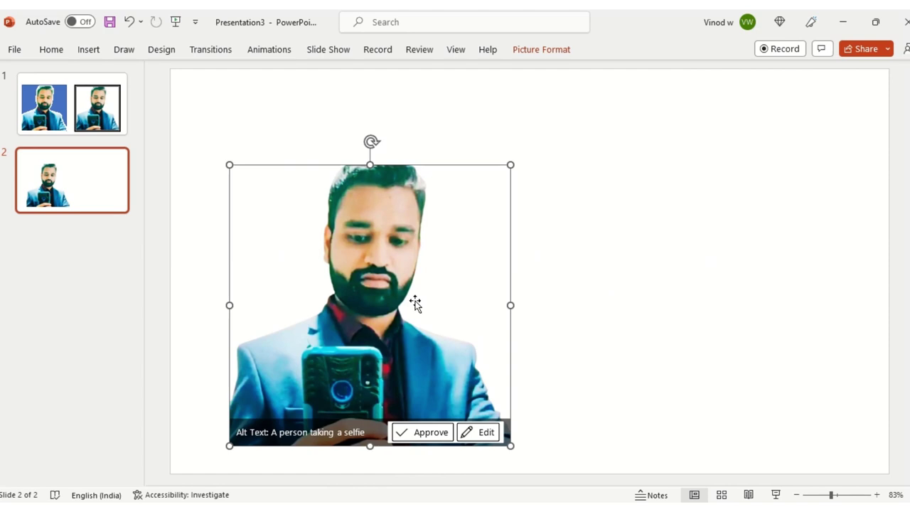
right_click(406, 235)
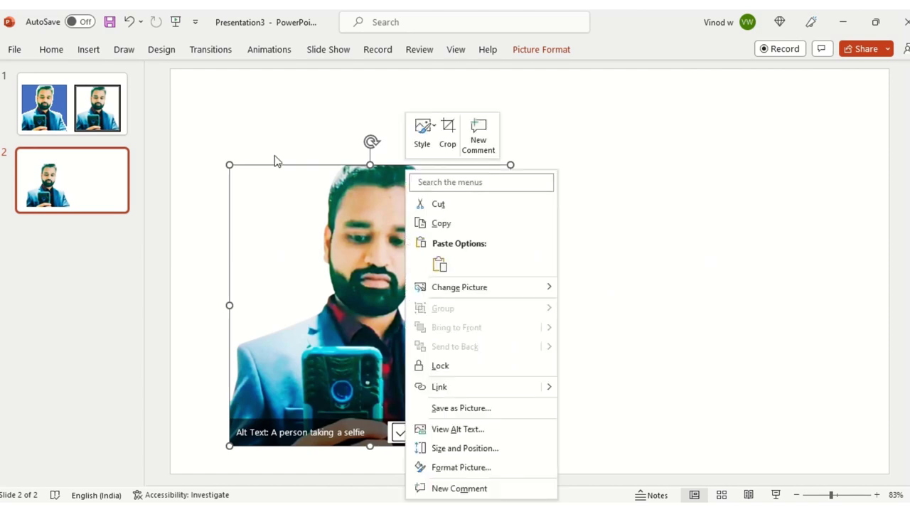
left_click(469, 471)
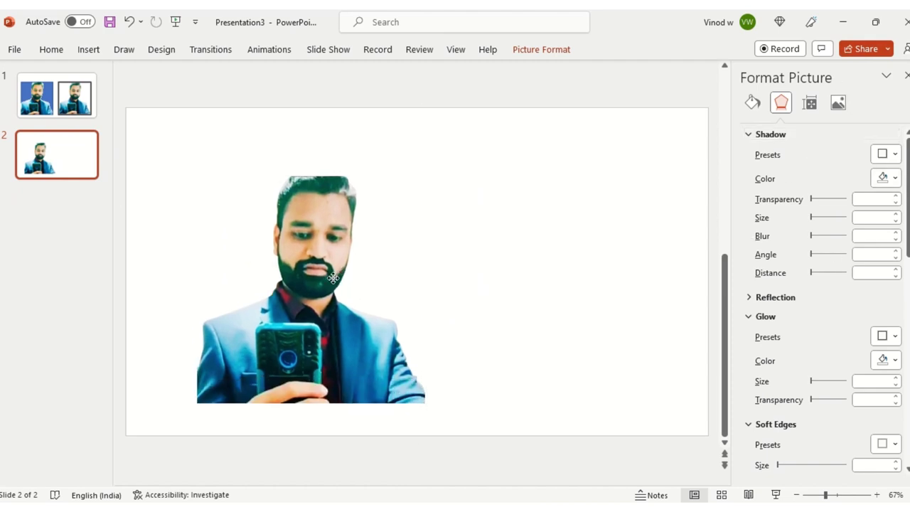
mouse_move(317, 293)
left_mouse_down()
mouse_move(340, 284)
mouse_move(312, 283)
mouse_move(310, 298)
left_mouse_up()
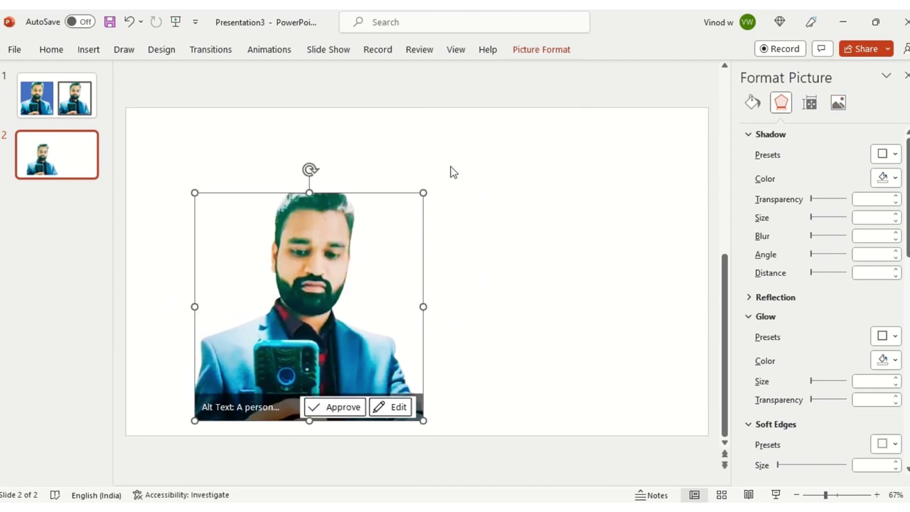
- Remove the selfie's background, marking the hair, jacket and bottom-left strip as areas to keep
left_click(542, 49)
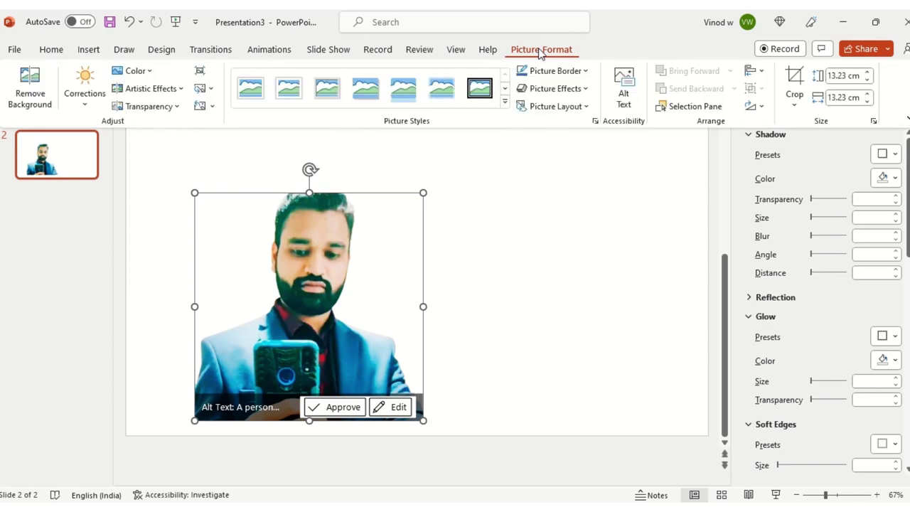
left_click(37, 93)
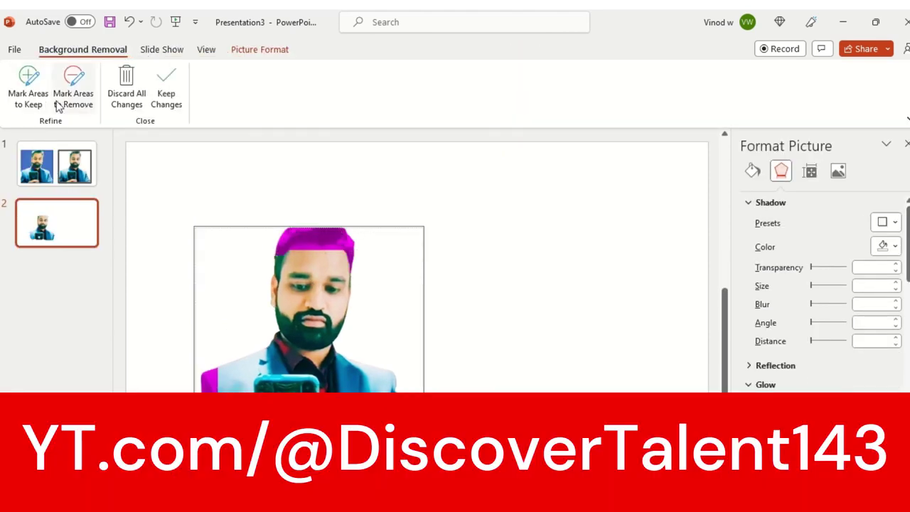
left_click(29, 89)
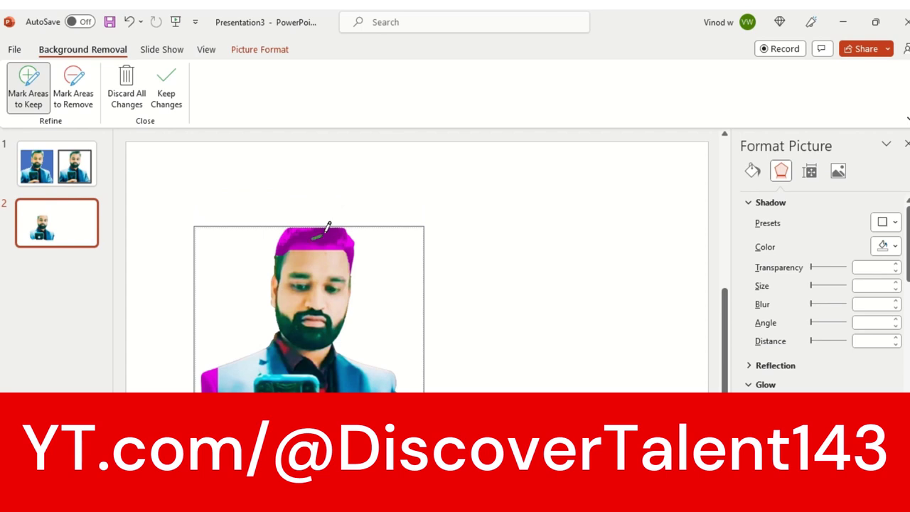
left_click_drag(335, 219, 337, 220)
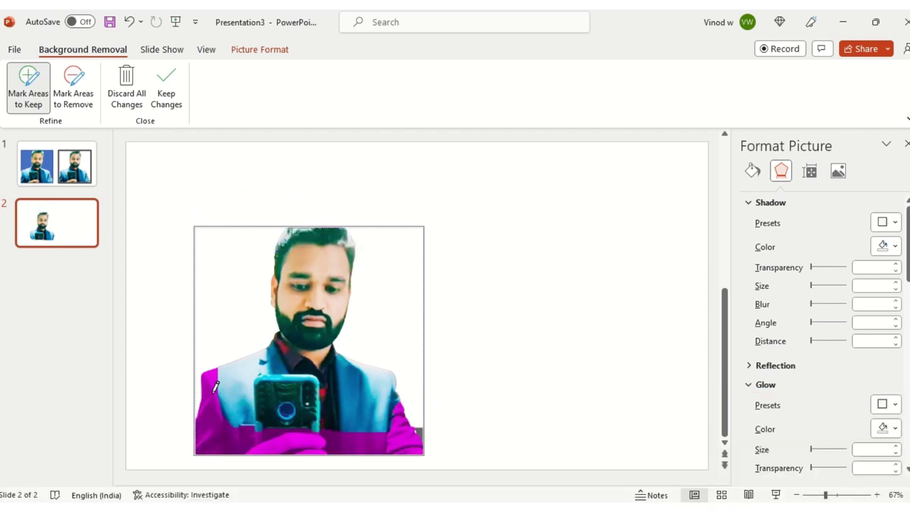
mouse_move(215, 386)
left_mouse_down()
mouse_move(211, 429)
mouse_move(352, 438)
left_mouse_up()
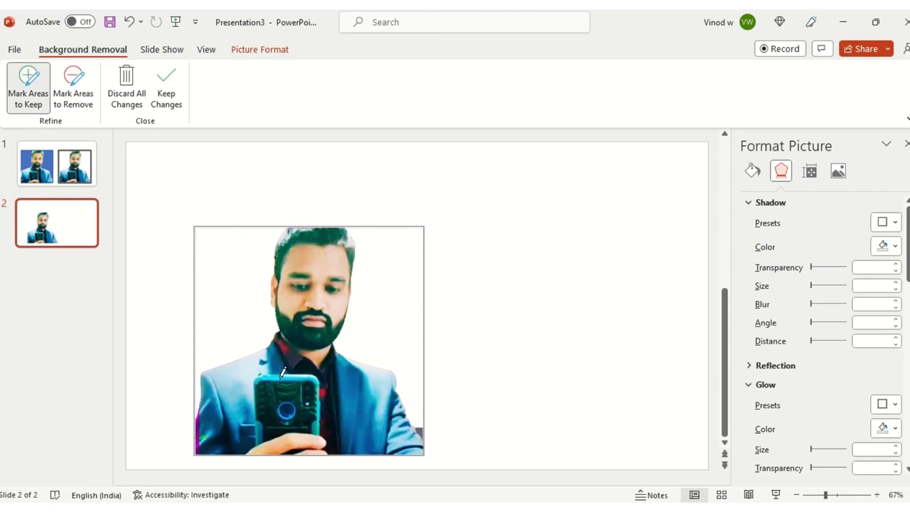
left_click(224, 425)
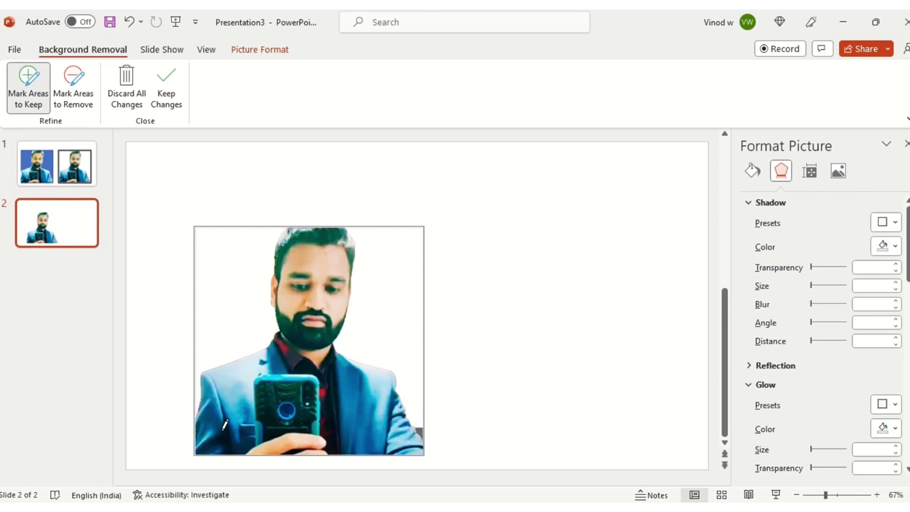
left_click(166, 90)
mouse_move(321, 308)
left_mouse_down()
mouse_move(333, 265)
mouse_move(325, 302)
left_mouse_up()
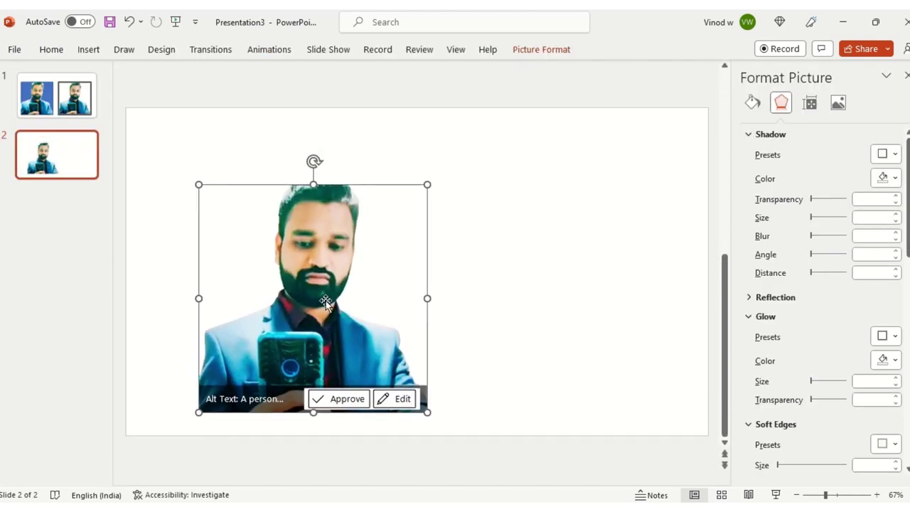
- Close the alt text description, reselect the selfie and shift it slightly right
left_click(329, 402)
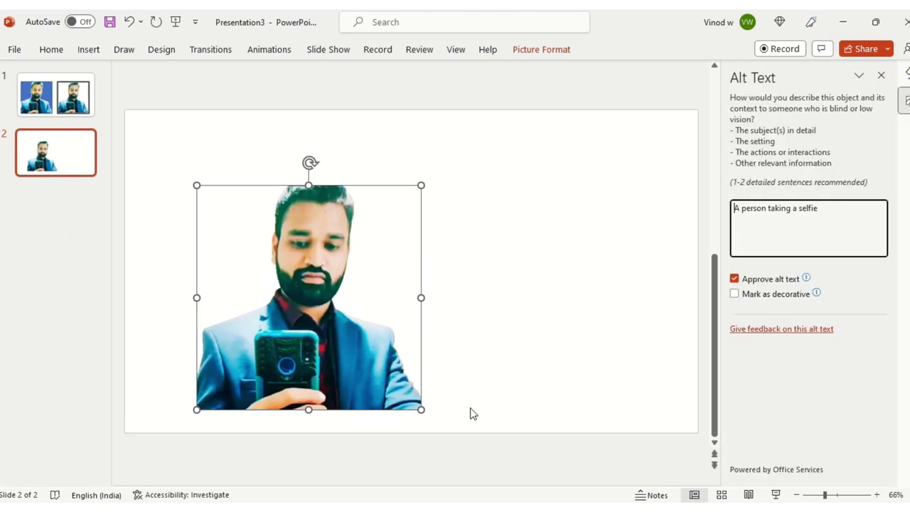
left_click(905, 79)
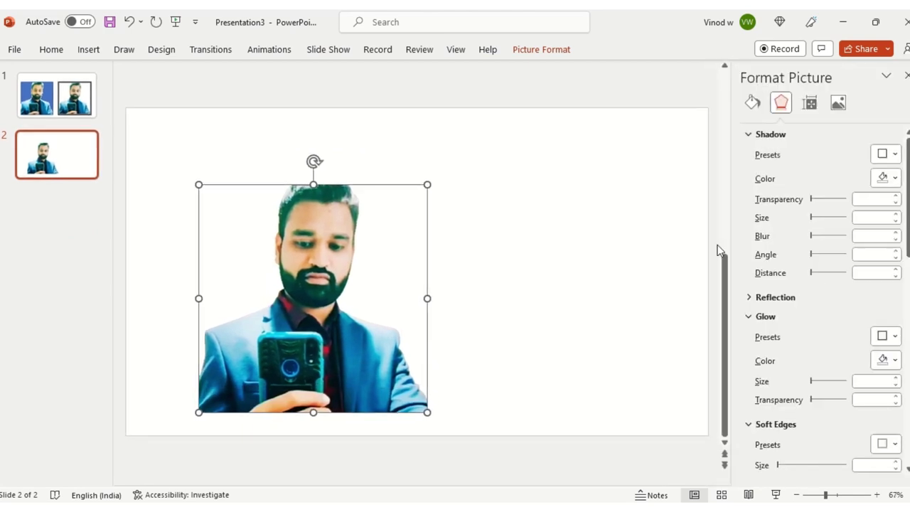
left_click(543, 256)
mouse_move(294, 258)
left_mouse_down()
mouse_move(344, 200)
mouse_move(369, 245)
mouse_move(355, 270)
left_mouse_up()
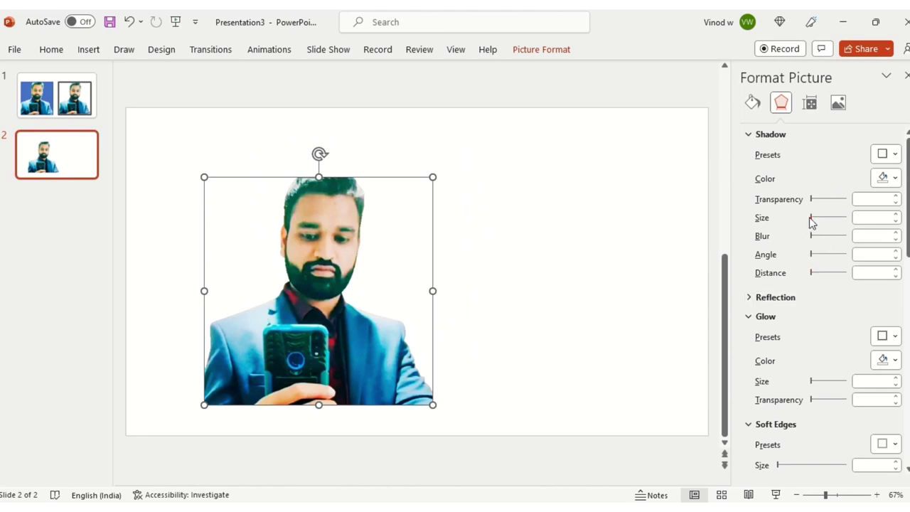
- Apply a shadow (57%, 107%, 4 pt blur, 90°, 4 pt), 5 pt soft edges and a 2 pt glow at 60% transparency
left_click(752, 105)
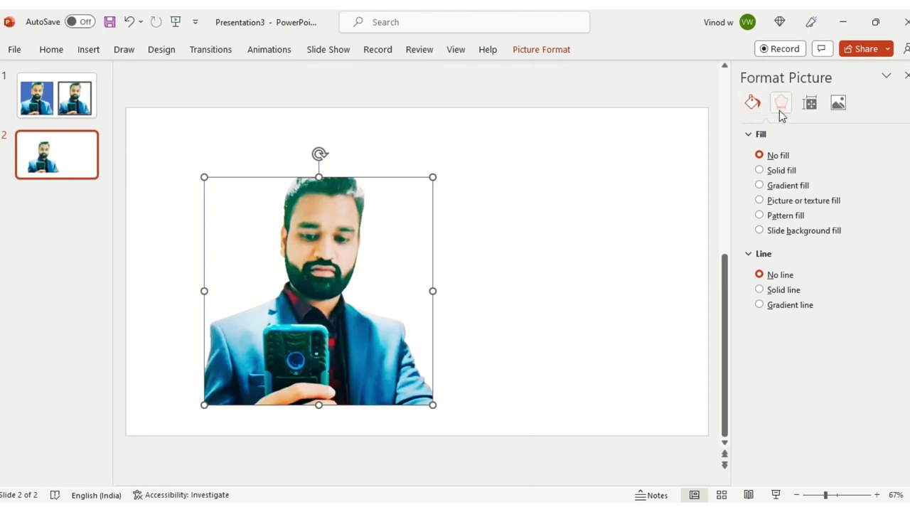
left_click(781, 114)
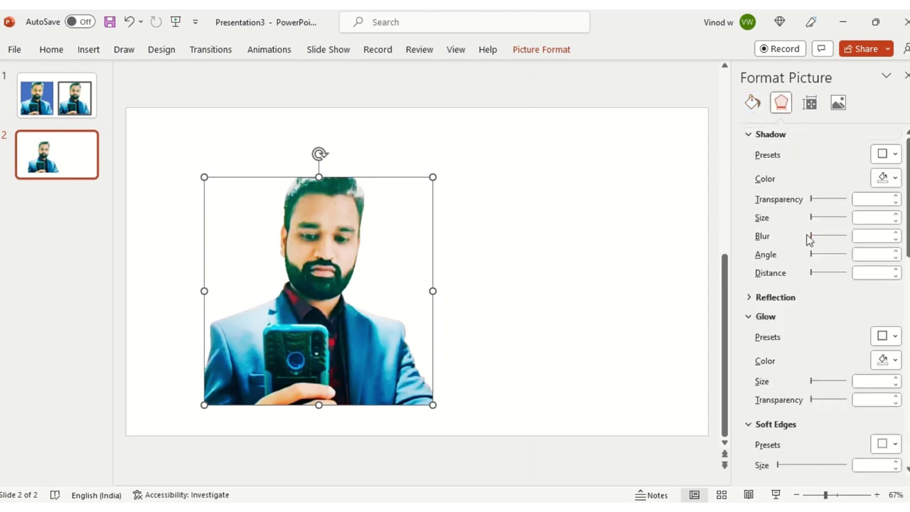
left_click_drag(815, 222, 834, 223)
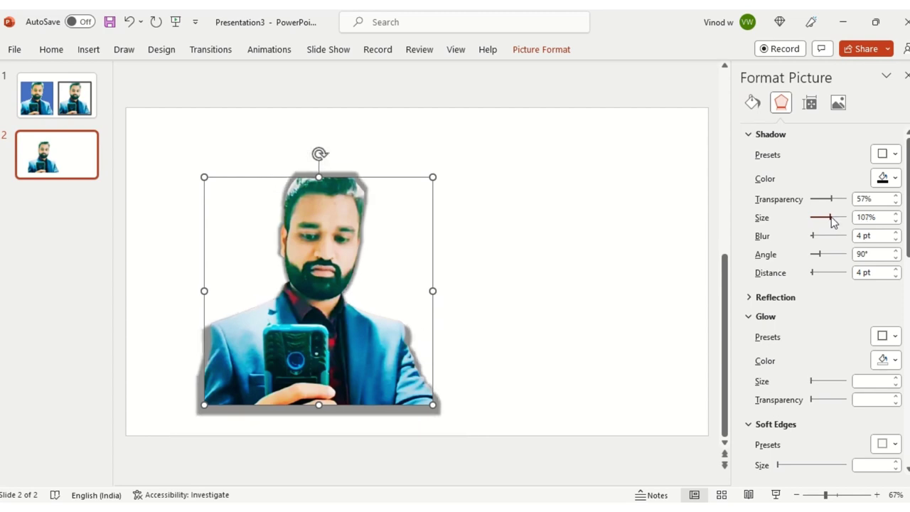
left_click_drag(834, 222, 834, 222)
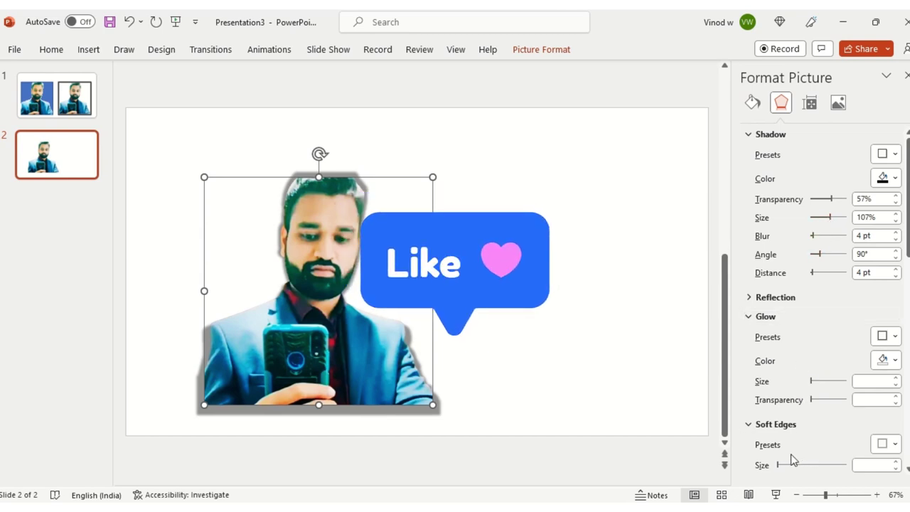
mouse_move(780, 465)
left_mouse_down()
mouse_move(797, 466)
mouse_move(780, 466)
left_mouse_up()
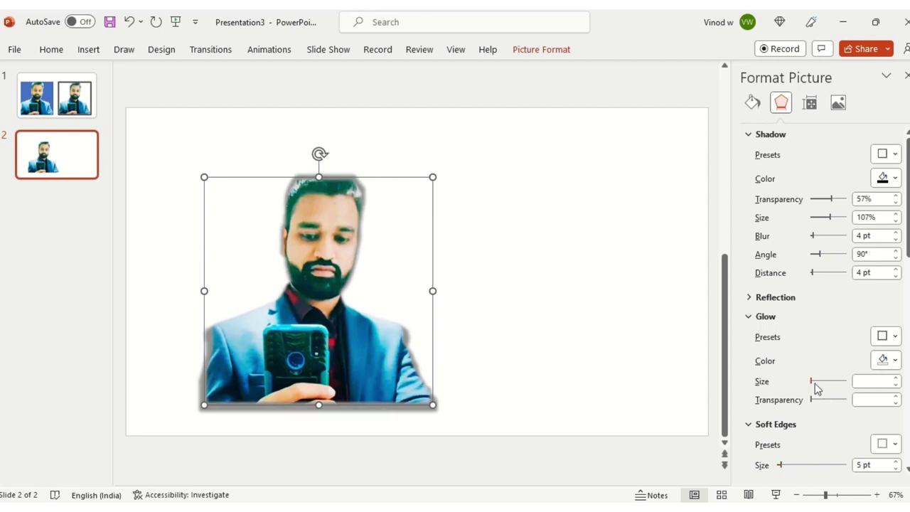
left_click_drag(813, 384, 813, 384)
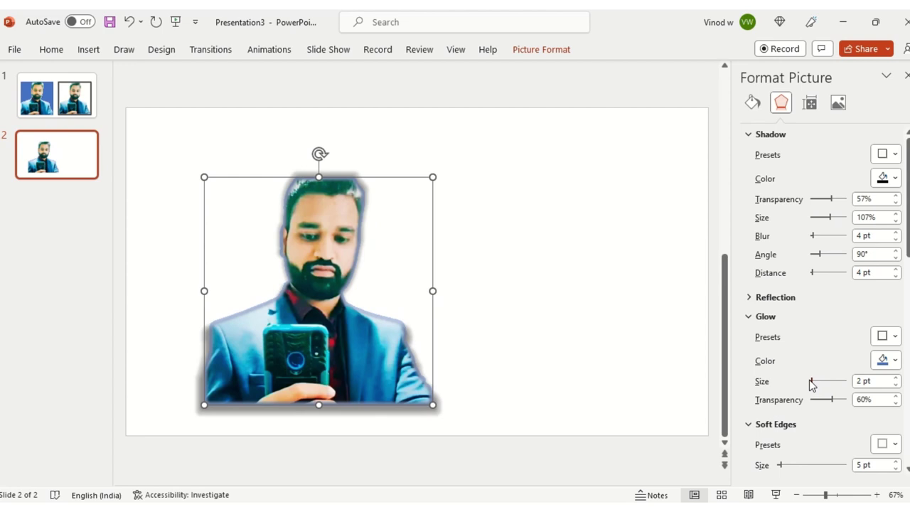
- Set the selfie's glow colour and shadow colour to yellow, then deselect the picture
left_click(898, 362)
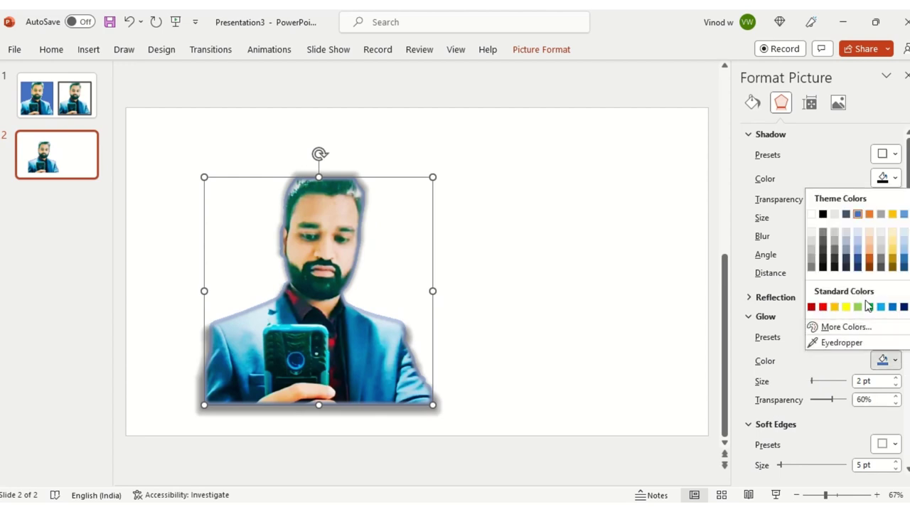
left_click(846, 308)
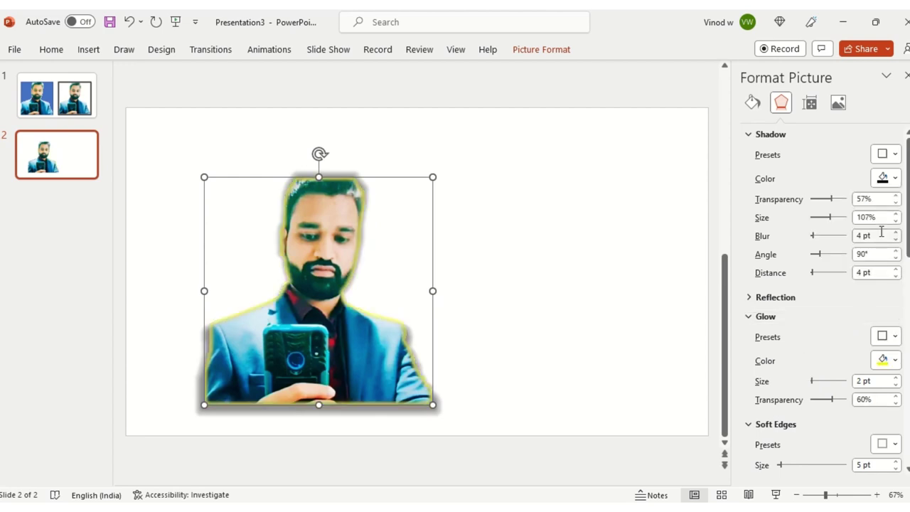
left_click(895, 179)
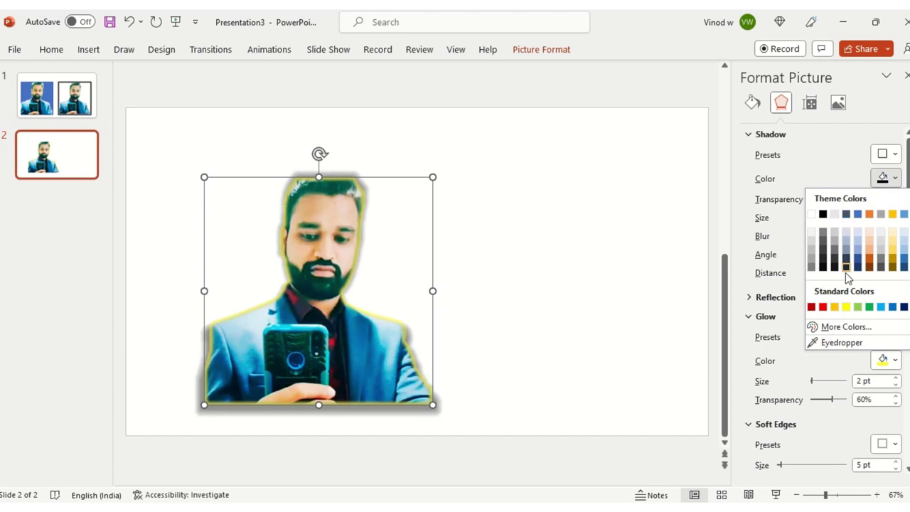
left_click(847, 307)
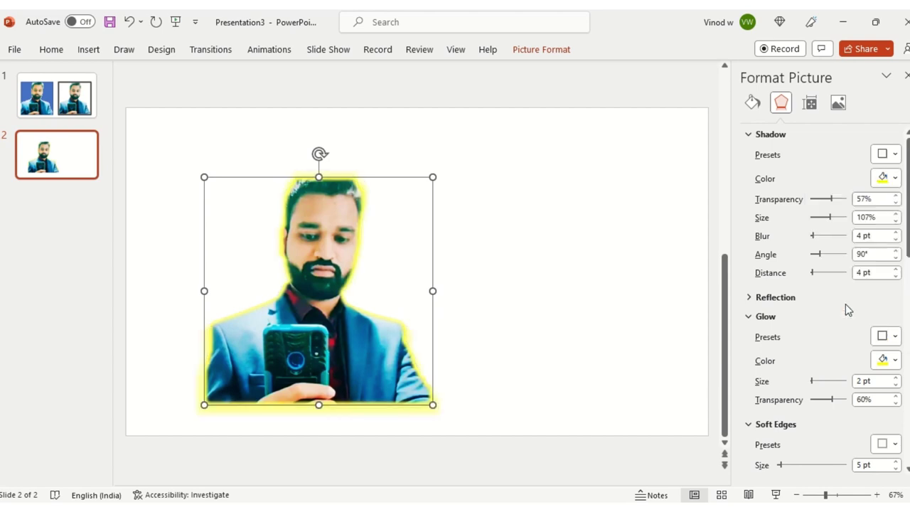
left_click(566, 278)
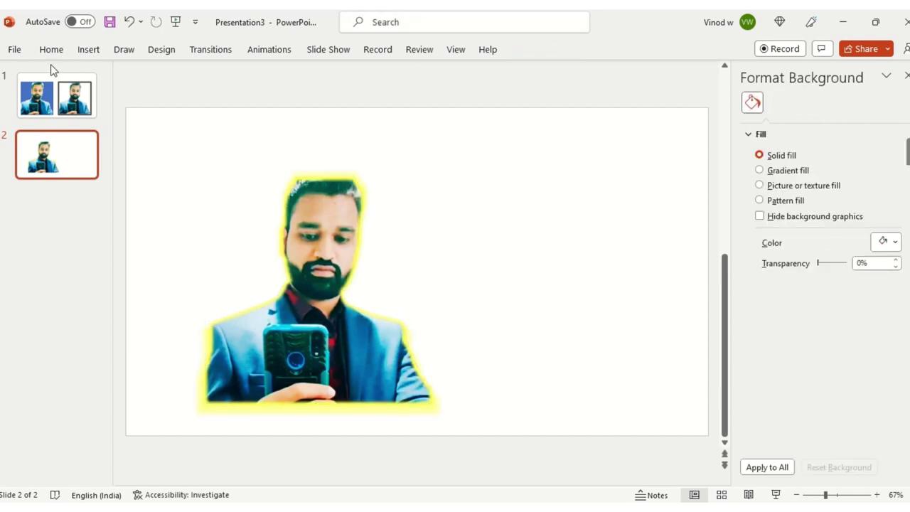
- Draw a blue rectangle to the right of the selfie
left_click(88, 49)
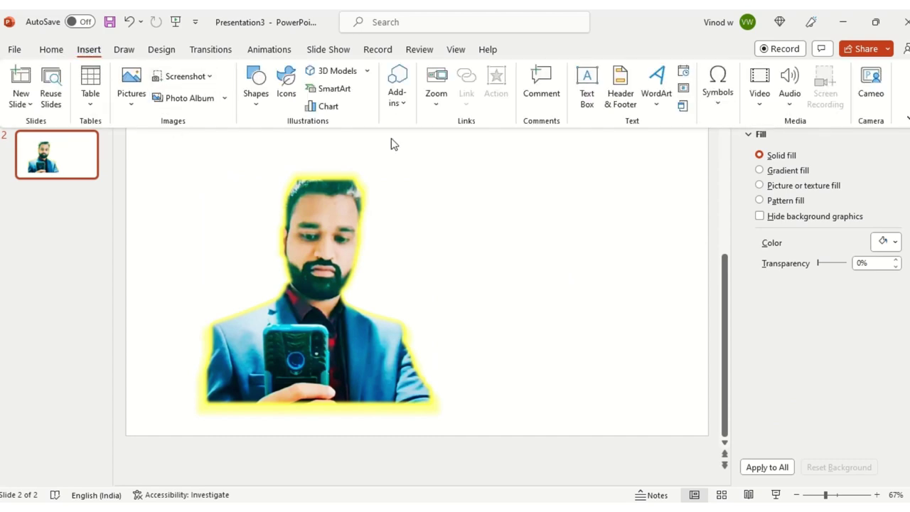
left_click(255, 89)
left_click(290, 142)
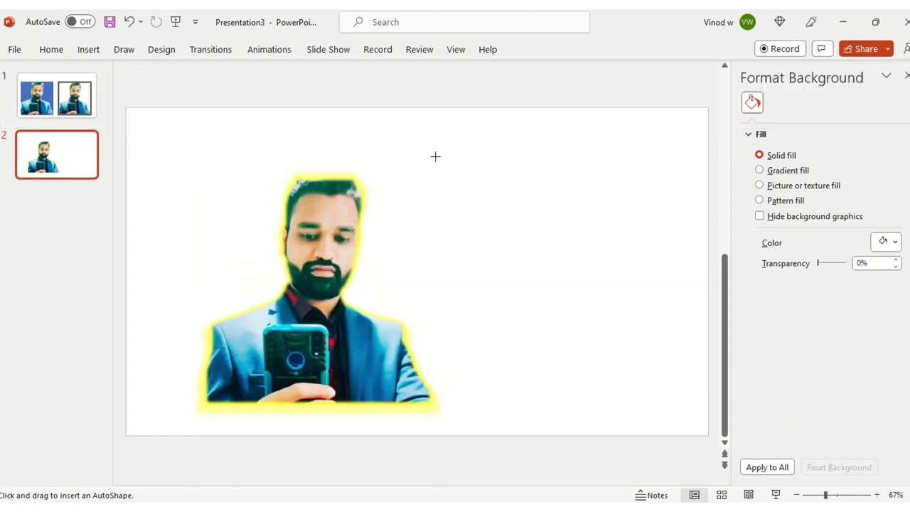
left_click_drag(433, 156, 664, 403)
- Place the selfie over the rectangle, bring it forward, and move both toward the slide's left
left_click(344, 317)
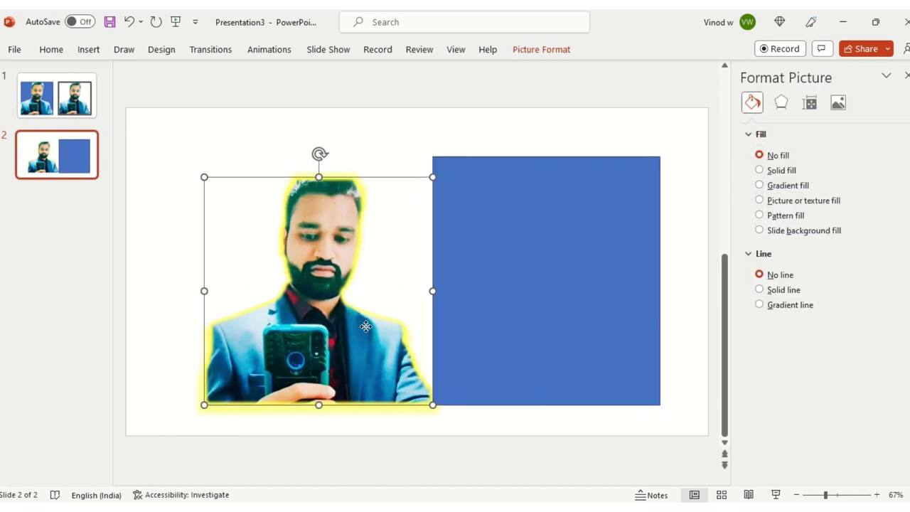
left_click_drag(344, 318, 542, 296)
left_click(539, 48)
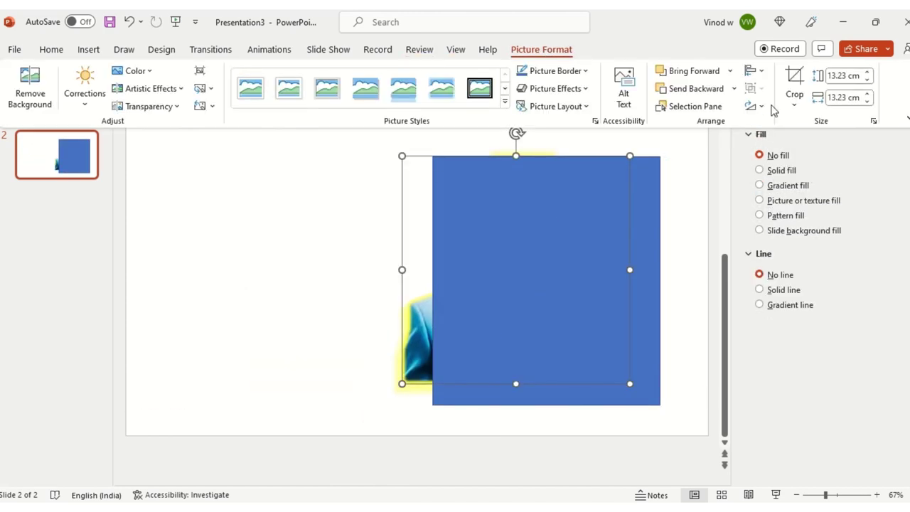
left_click(690, 71)
left_click_drag(517, 326, 547, 347)
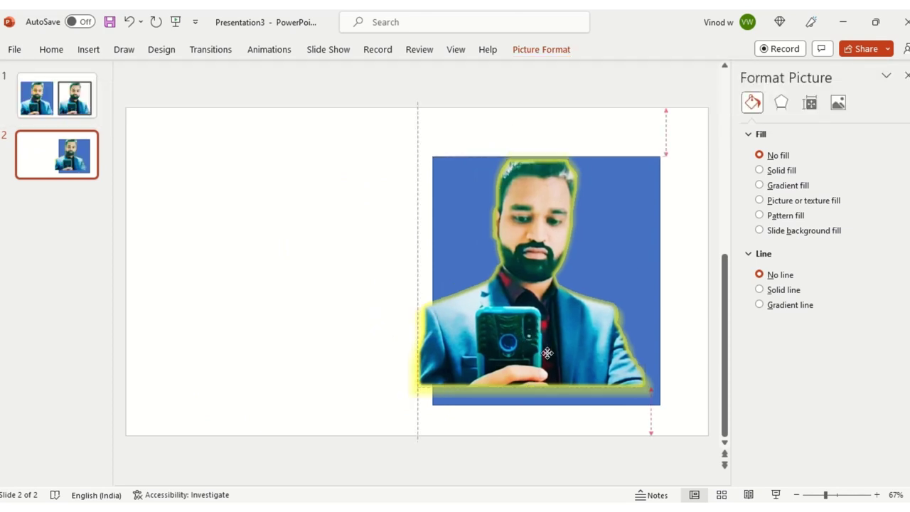
left_click(607, 165, "shift")
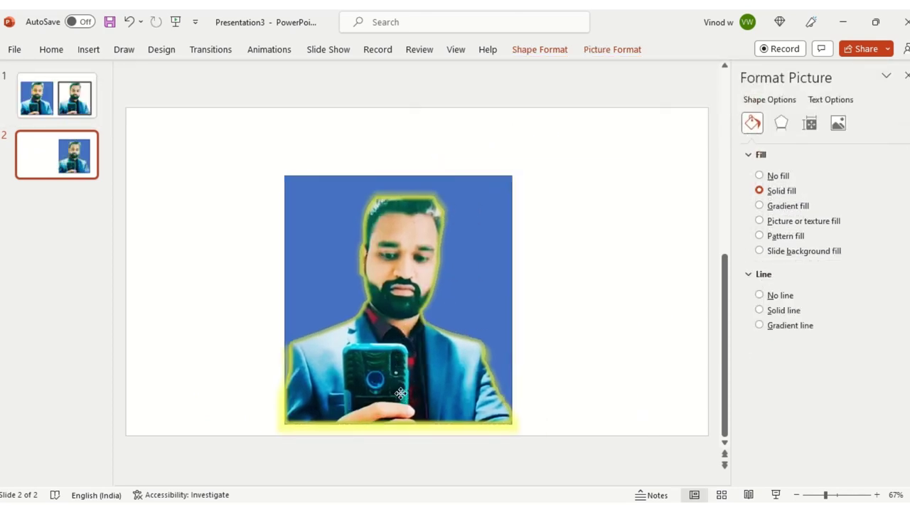
left_click_drag(566, 381, 318, 397)
left_click(285, 254)
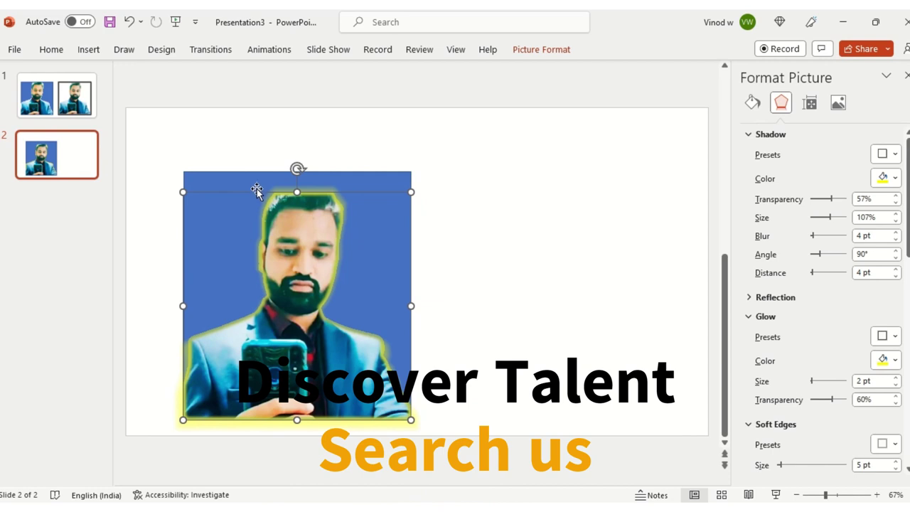
- View the example on slide 1, then return to slide 2 and select the selfie
key("Page_Up")
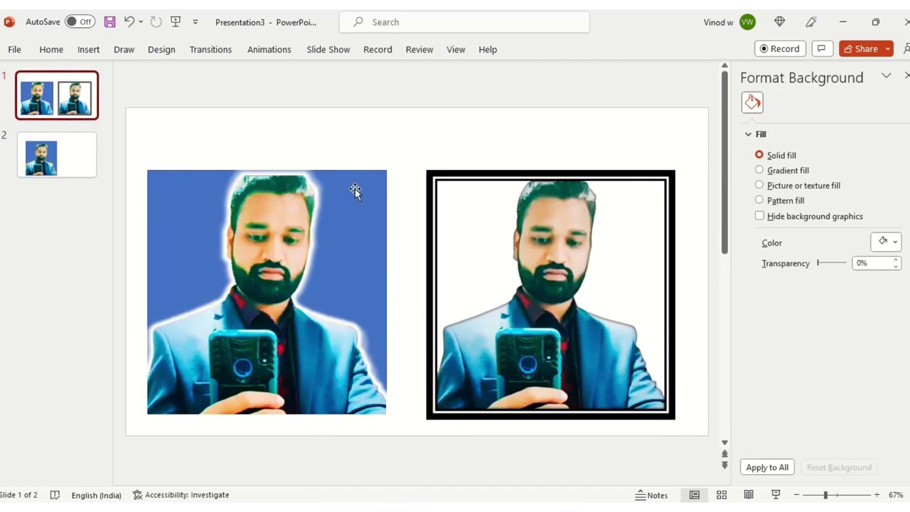
left_click(81, 170)
left_click(311, 259)
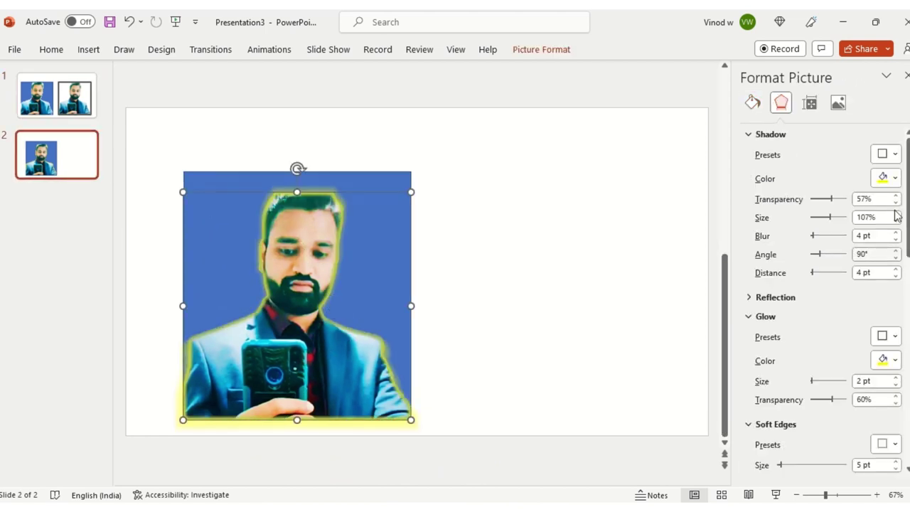
- Change the selfie's shadow and glow colours to white
left_click(887, 178)
left_click(812, 220)
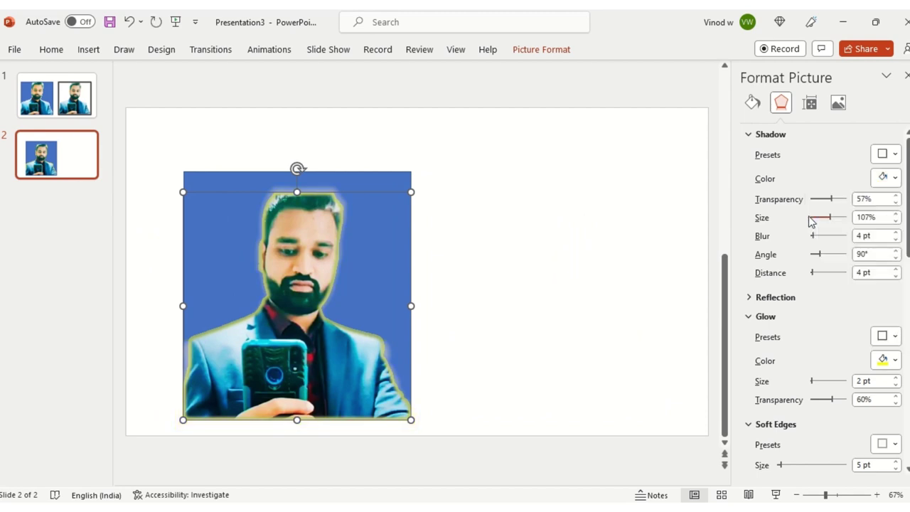
left_click(896, 360)
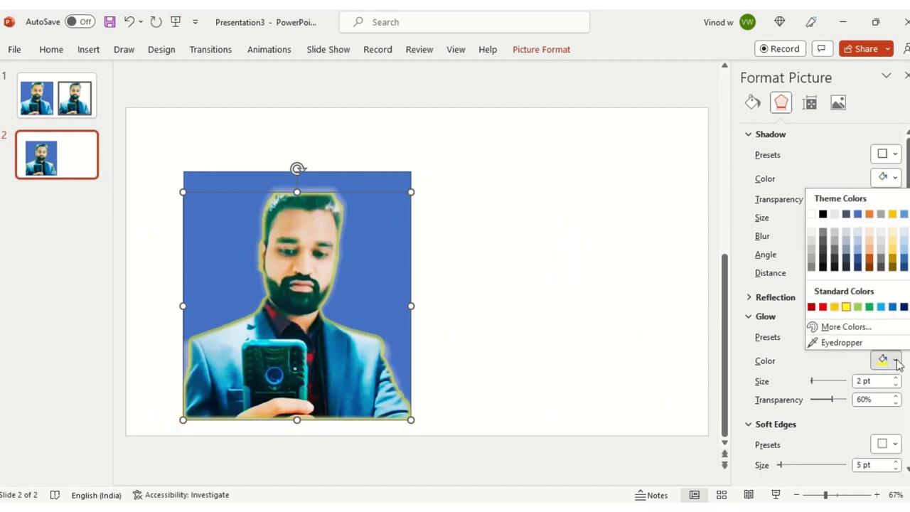
left_click(819, 221)
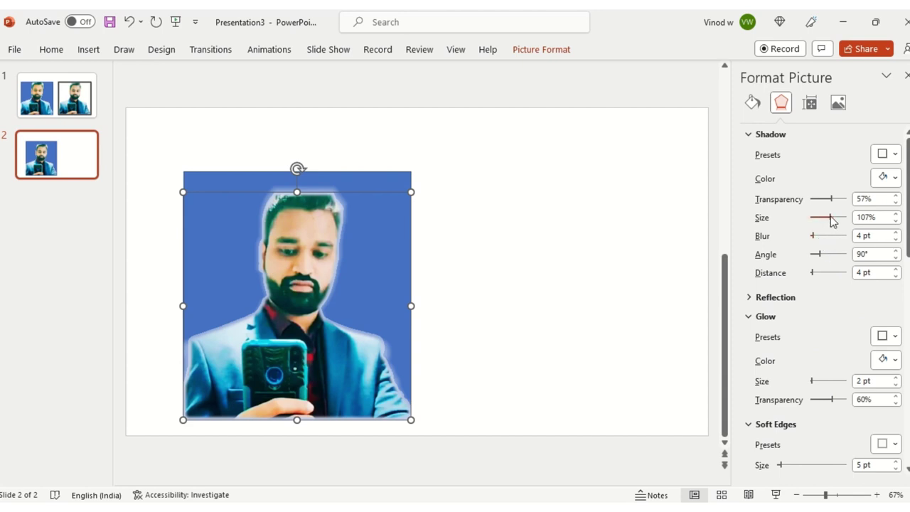
- Set the shadow size to about 104% and widen the glow to 14 pt at 18% transparency
left_click_drag(833, 220, 835, 221)
left_click_drag(835, 221, 833, 222)
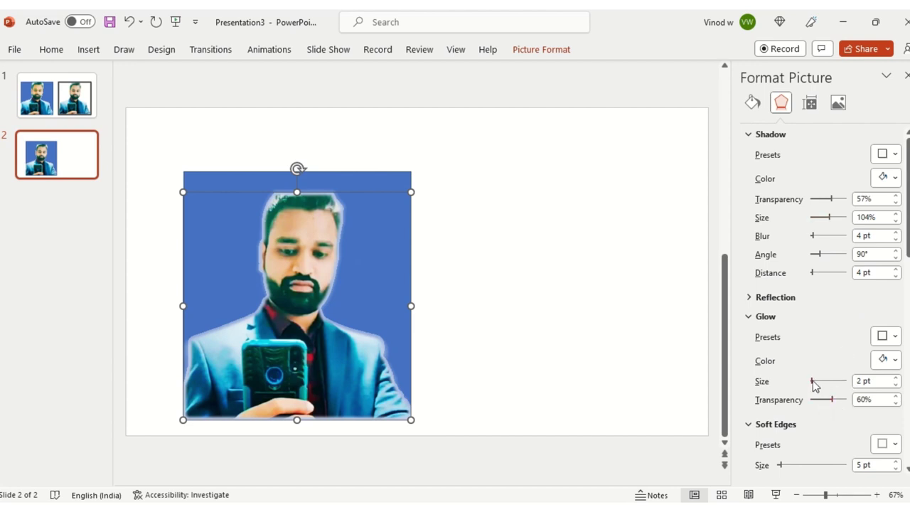
mouse_move(813, 382)
left_mouse_down()
mouse_move(830, 400)
mouse_move(817, 401)
left_mouse_up()
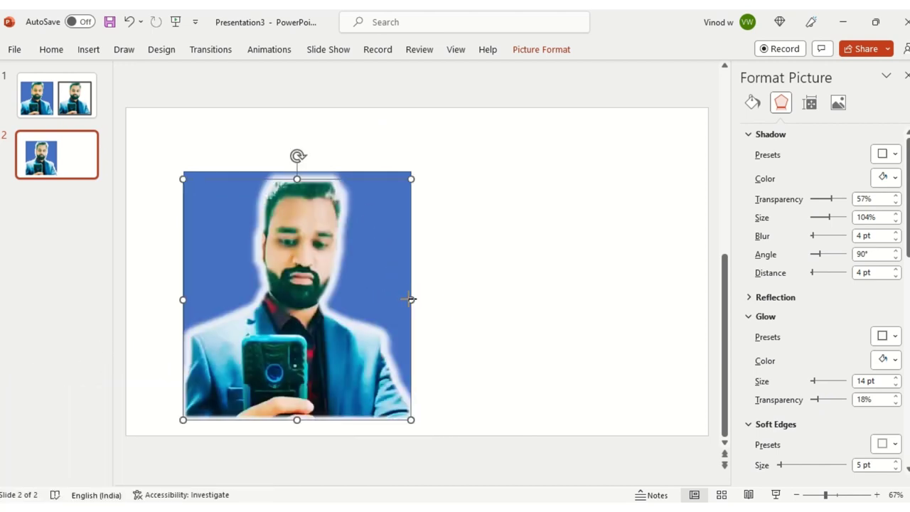
left_click_drag(411, 299, 409, 299)
left_click(525, 323)
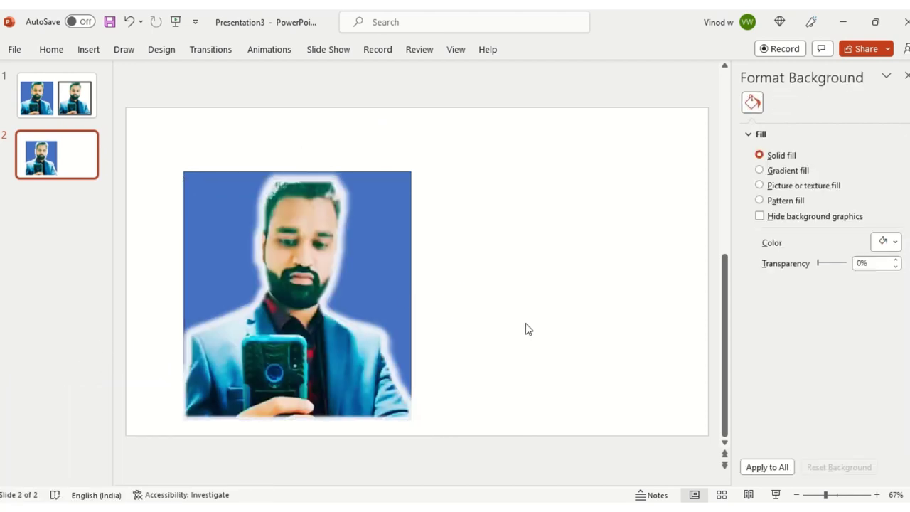